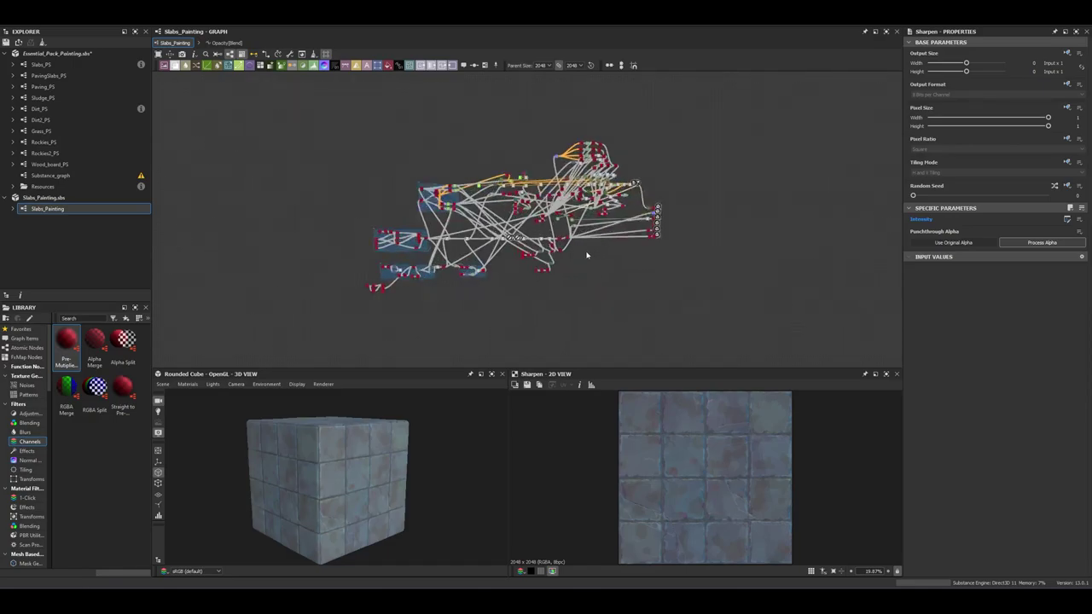
Rotate the preview cube, then preview the tile sampler and slope blur node results
{"action": "left_click_drag", "start_coordinate": [341, 487], "coordinate": [332, 508]}
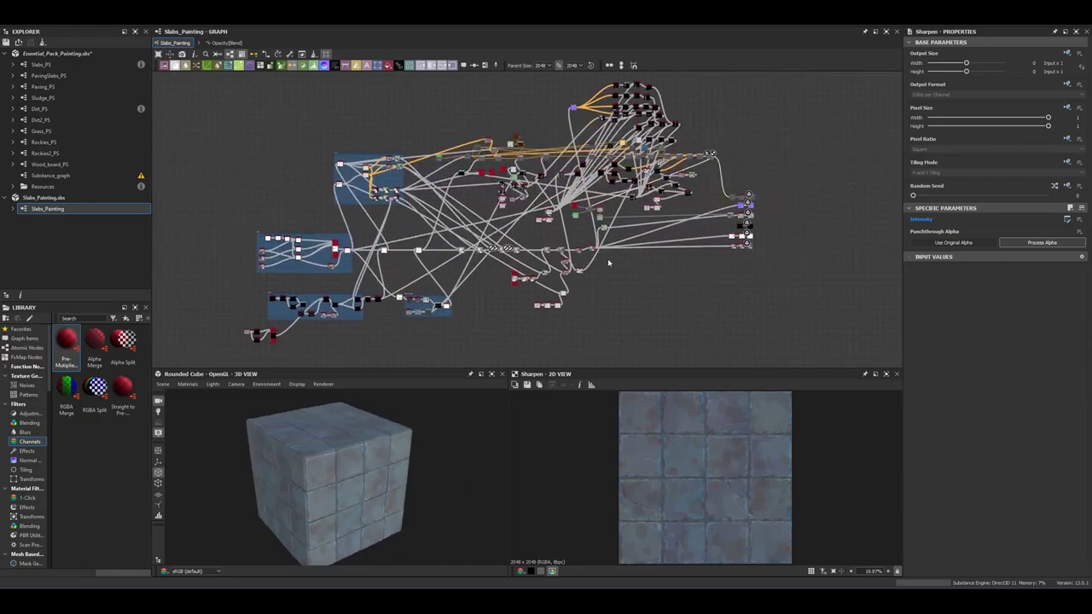
{"action": "left_click", "coordinate": [512, 275]}
{"action": "scroll", "coordinate": [512, 275], "scroll_direction": "up", "scroll_amount": 6}
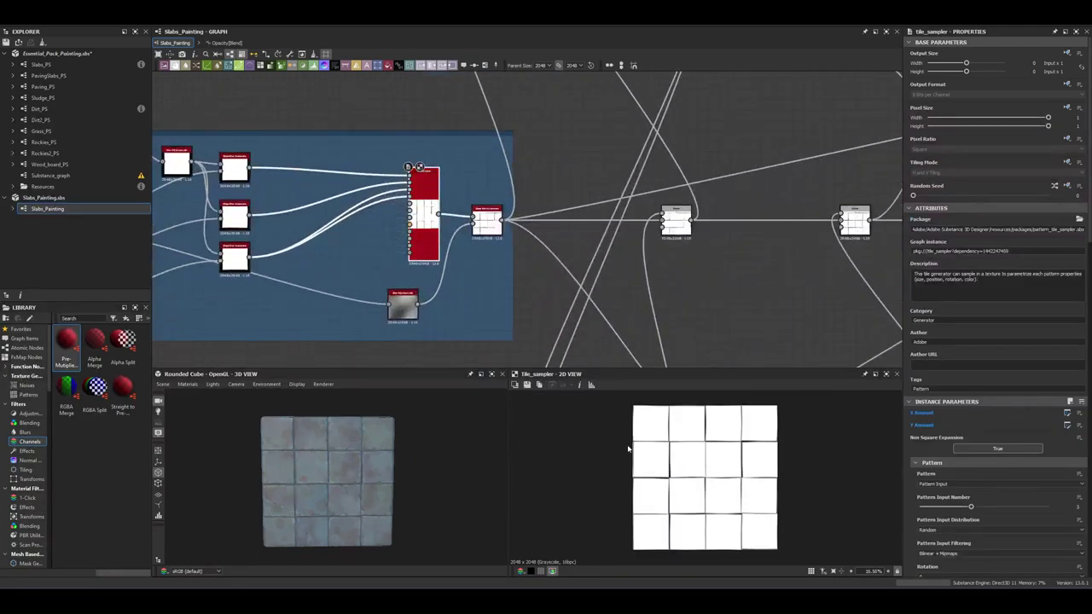
{"action": "left_click_drag", "start_coordinate": [226, 211], "coordinate": [397, 254]}
{"action": "left_click", "coordinate": [397, 254]}
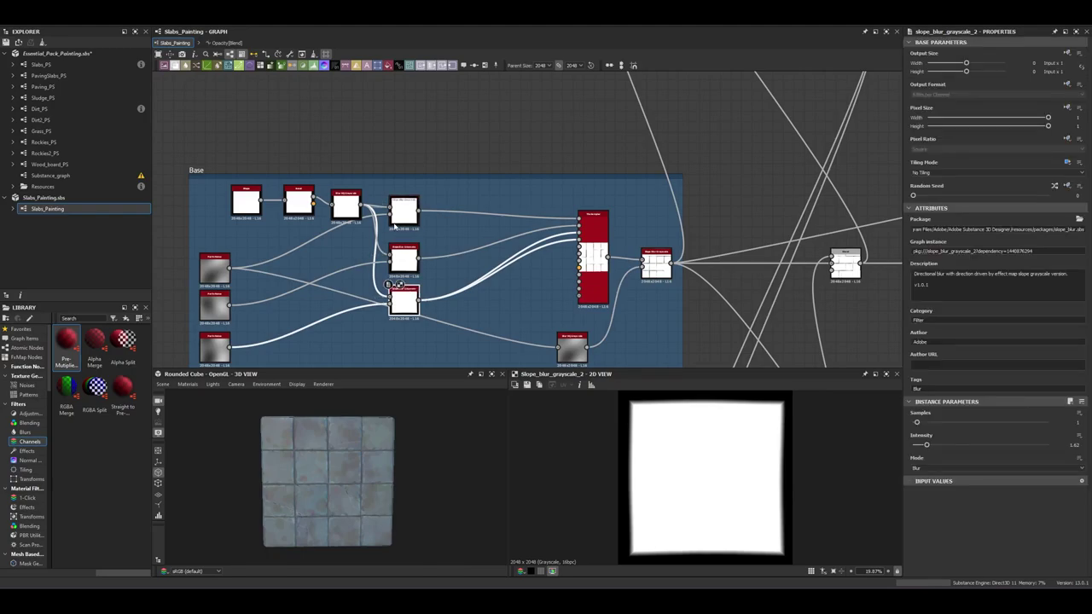
Preview the stylized base colour, Directional Warp and Auto Levels mask nodes in turn
{"action": "left_click", "coordinate": [599, 276]}
{"action": "scroll", "coordinate": [599, 276], "scroll_direction": "down", "scroll_amount": 3}
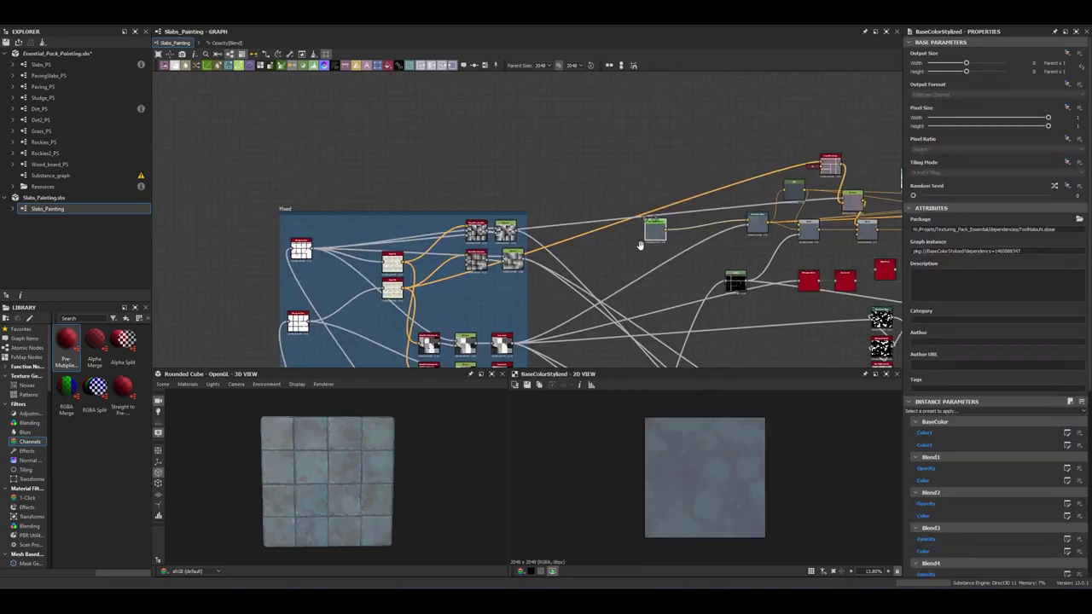
{"action": "left_click_drag", "start_coordinate": [600, 276], "coordinate": [503, 275]}
{"action": "scroll", "coordinate": [623, 420], "scroll_direction": "down", "scroll_amount": 1}
{"action": "scroll", "coordinate": [501, 253], "scroll_direction": "up", "scroll_amount": 1}
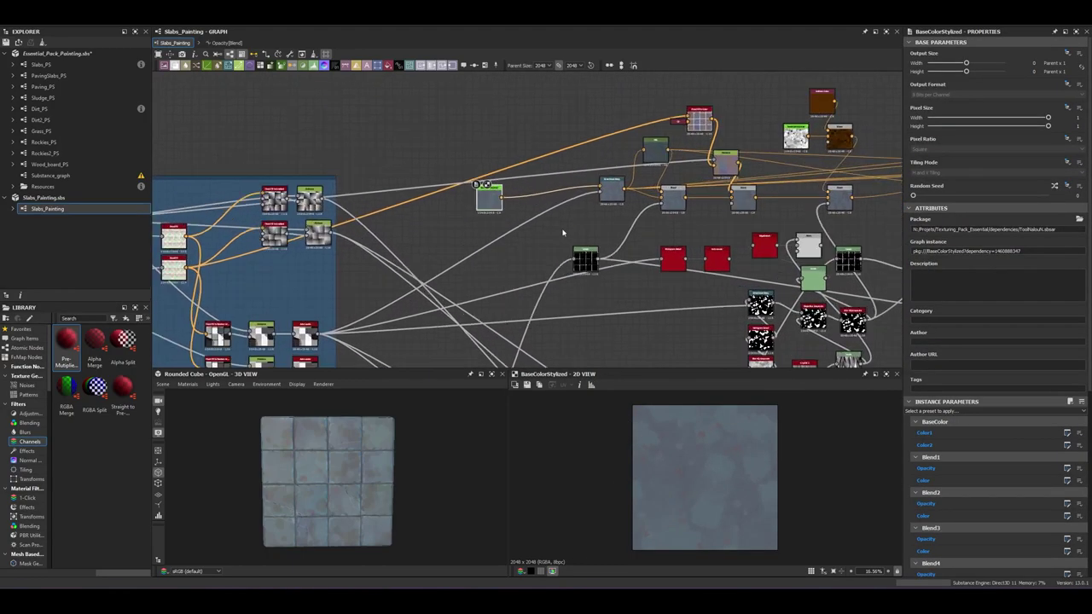
{"action": "left_click", "coordinate": [539, 205]}
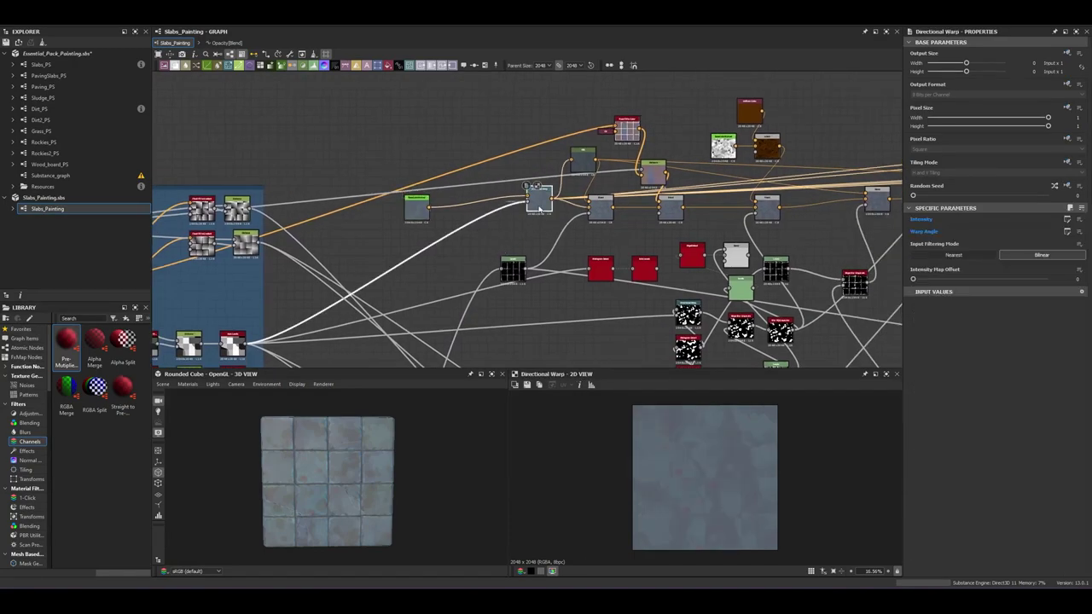
{"action": "left_click", "coordinate": [527, 204]}
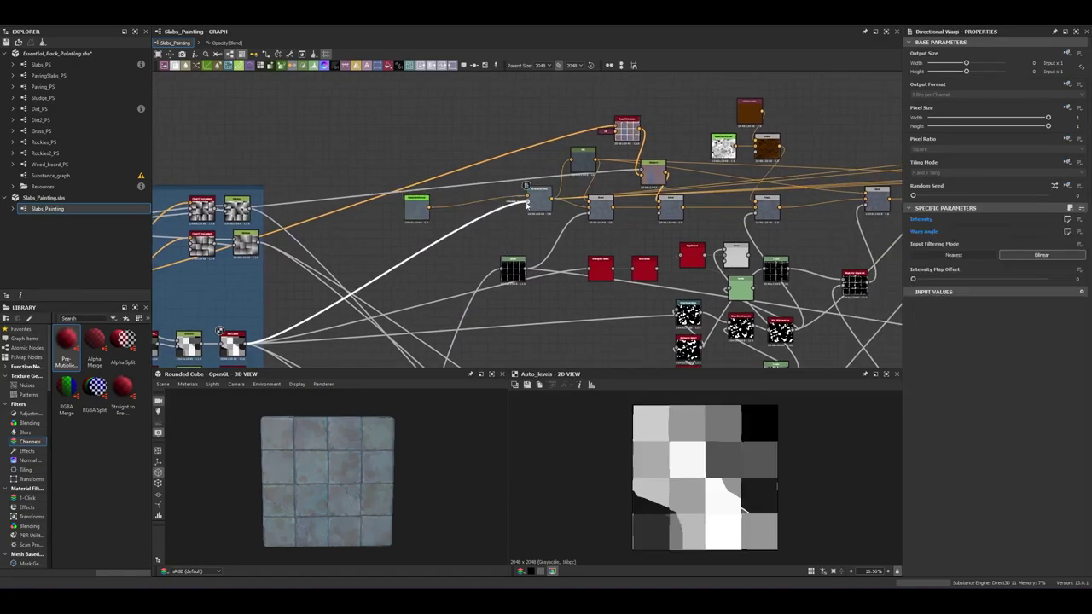
{"action": "double_click", "coordinate": [537, 199]}
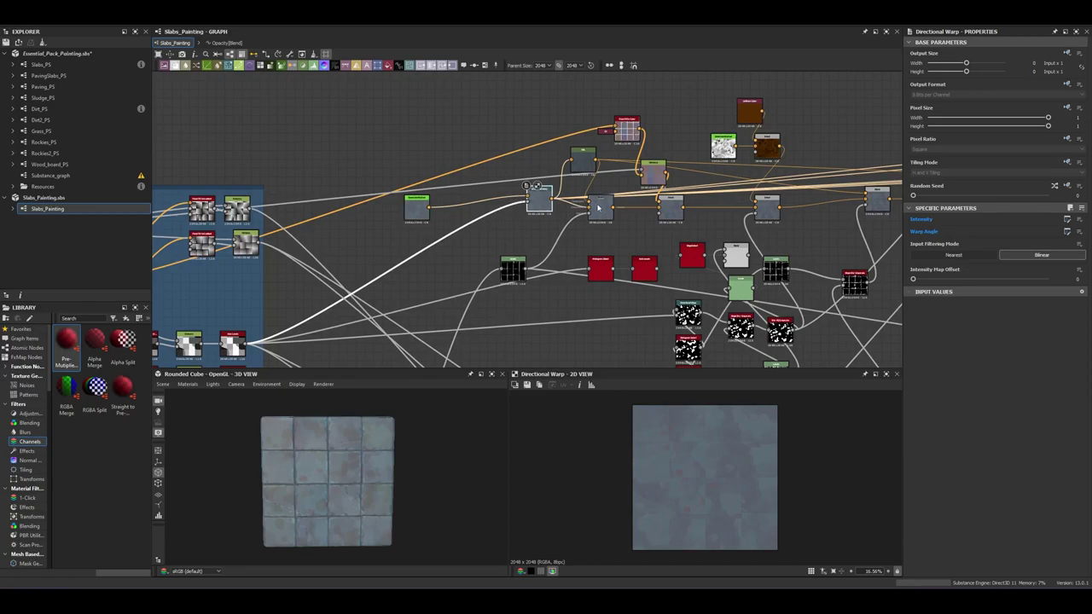
{"action": "scroll", "coordinate": [602, 210], "scroll_direction": "up", "scroll_amount": 2}
Preview the chained Blend nodes, including the subtracting Blend, and the tile sampler mask
{"action": "double_click", "coordinate": [672, 224]}
{"action": "double_click", "coordinate": [642, 217]}
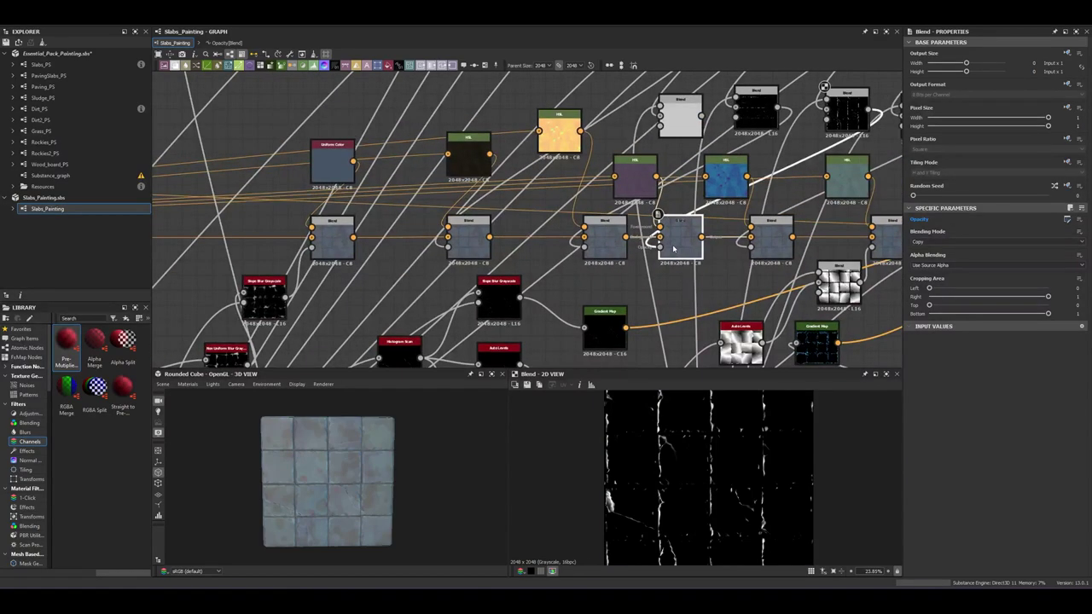
{"action": "double_click", "coordinate": [742, 243]}
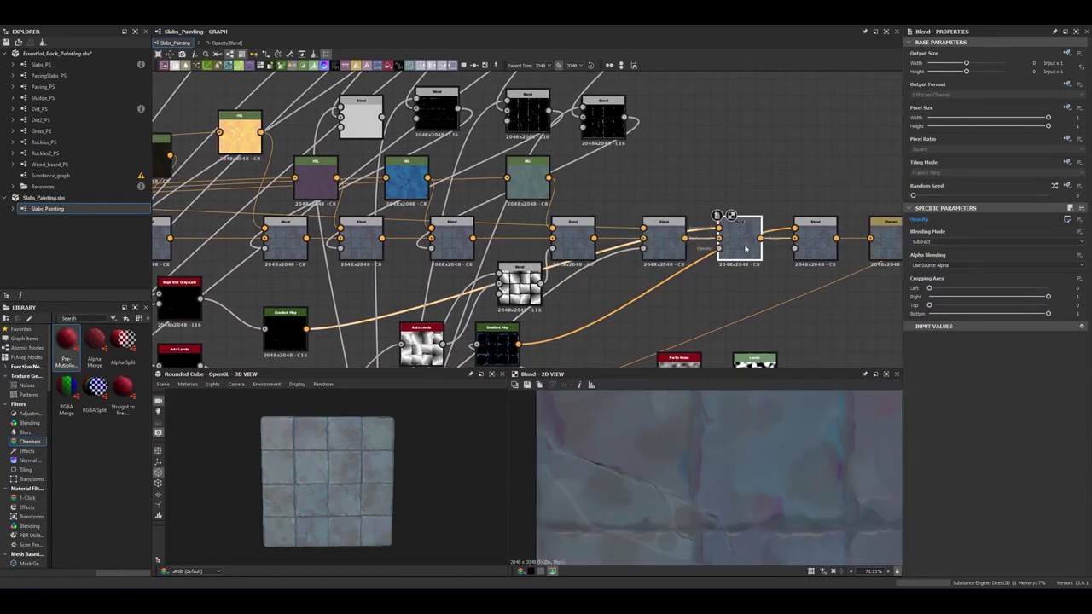
{"action": "double_click", "coordinate": [331, 241]}
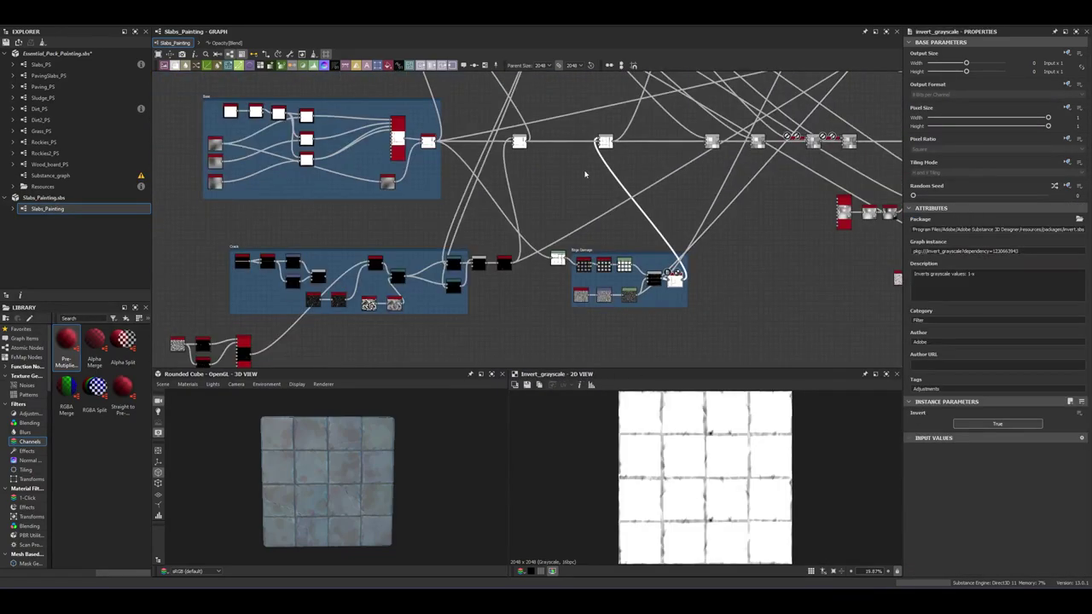
{"action": "double_click", "coordinate": [564, 256]}
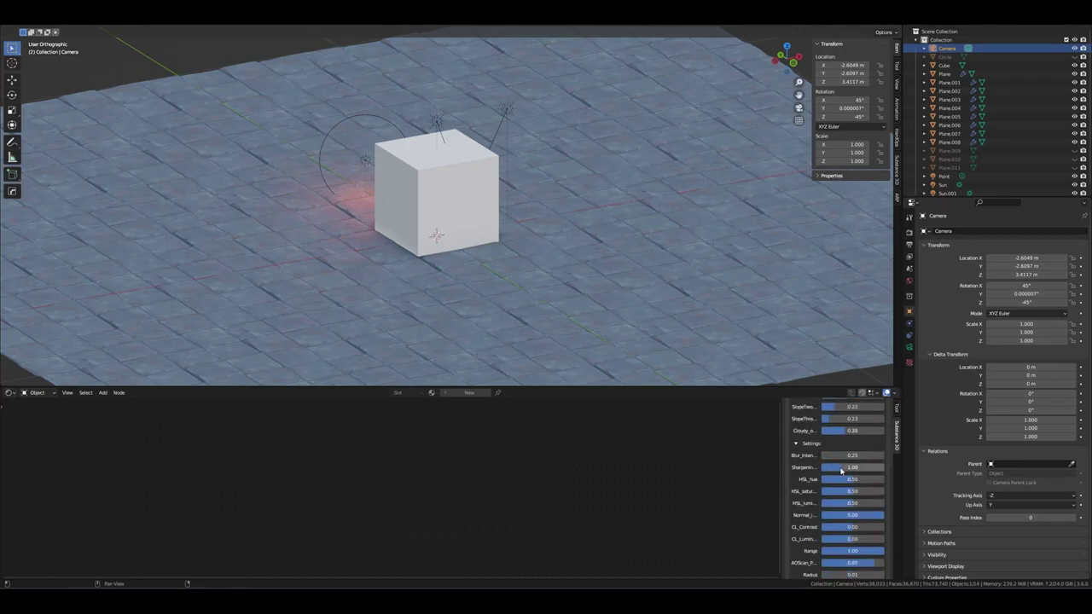
{"action": "scroll", "coordinate": [841, 470], "scroll_direction": "up", "scroll_amount": 3}
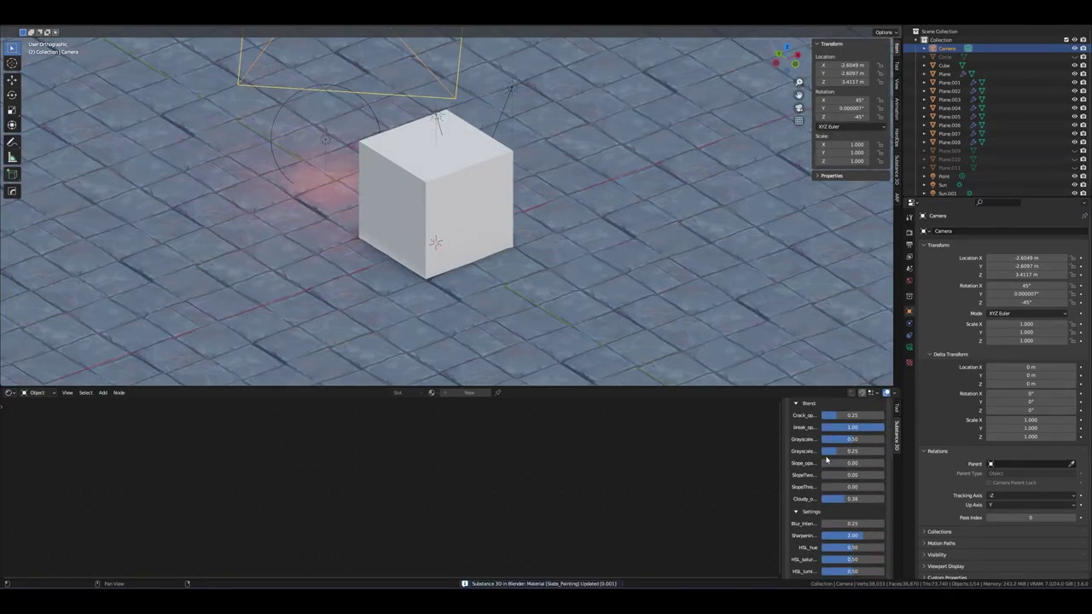